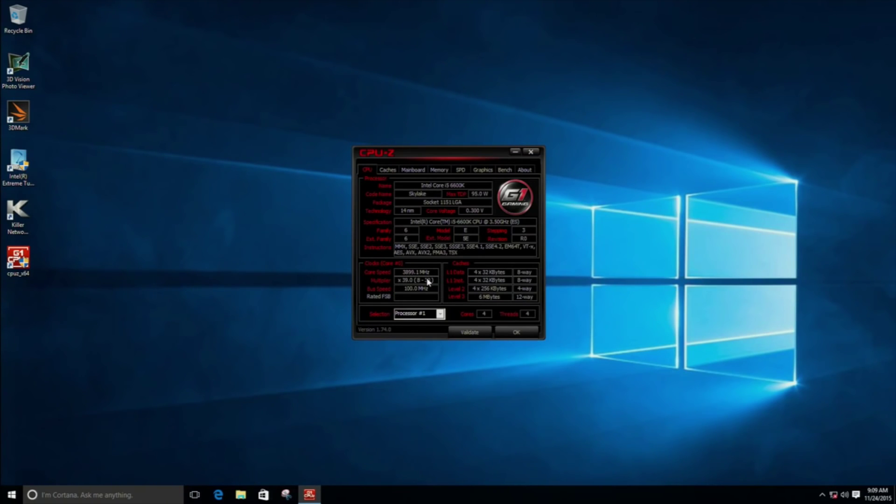
Select Intel Extreme Tuning Utility on the desktop to launch it.
{"action": "left_click", "coordinate": [530, 152]}
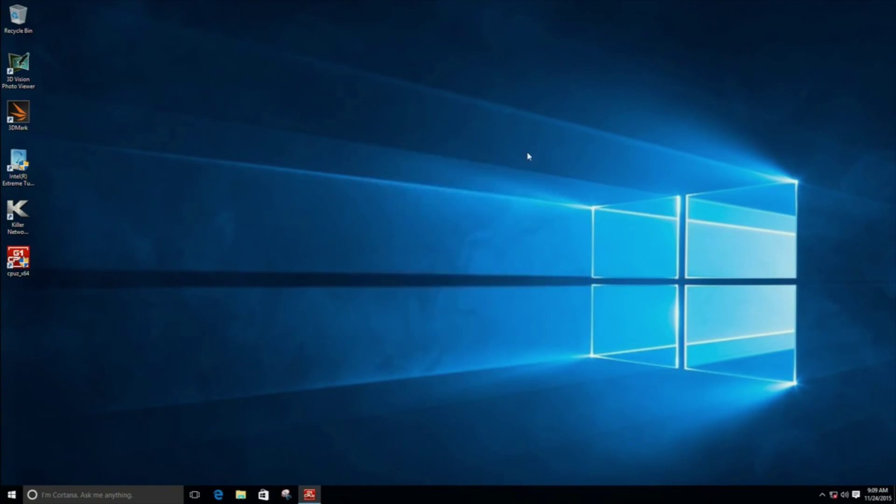
Launch Intel XTU and run its stock CPU benchmark, getting 992 Marks at 49 °C peak.
{"action": "double_click", "coordinate": [18, 169]}
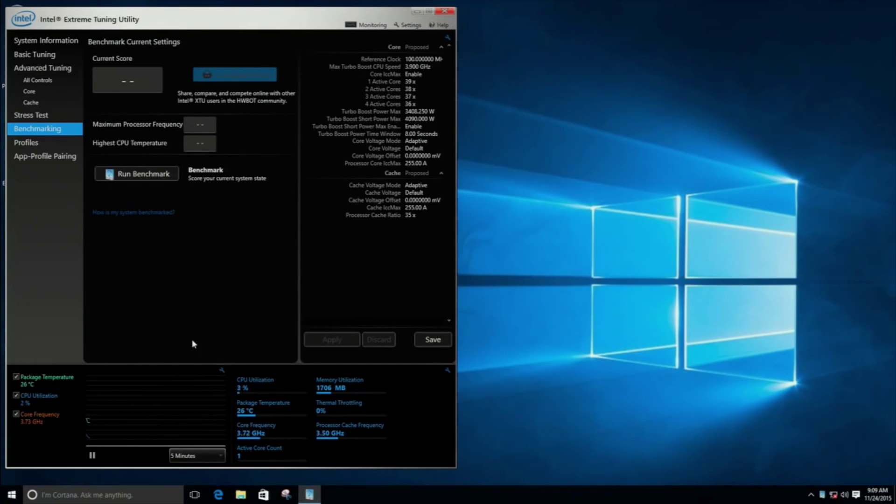
{"action": "left_click", "coordinate": [130, 175]}
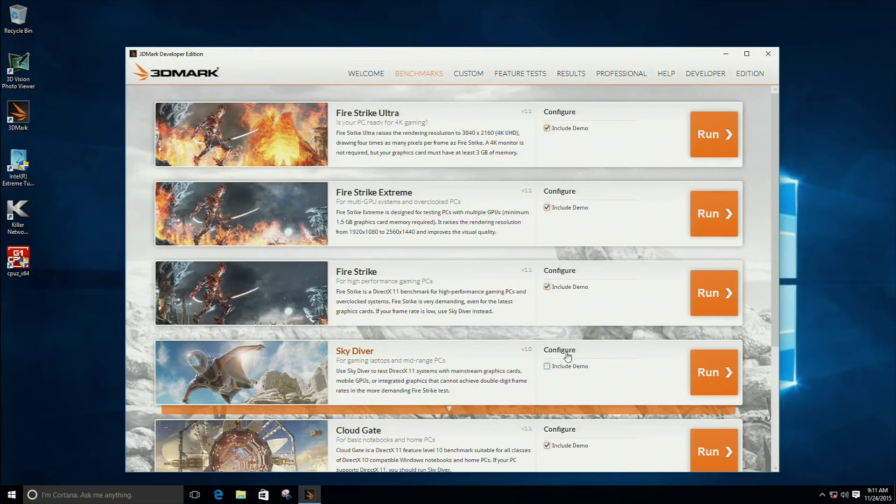
Run 3DMark's Sky Diver benchmark for a stock overall score of 23,090.
{"action": "left_click", "coordinate": [694, 365]}
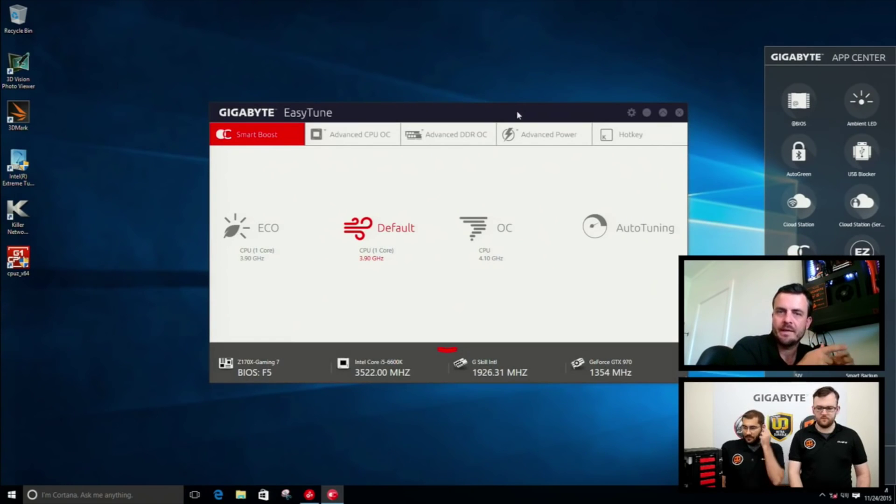
Drag the EasyTune window toward the upper left of the screen.
{"action": "mouse_move", "coordinate": [516, 115]}
{"action": "left_mouse_down"}
{"action": "mouse_move", "coordinate": [406, 70]}
{"action": "mouse_move", "coordinate": [358, 35]}
{"action": "left_mouse_up"}
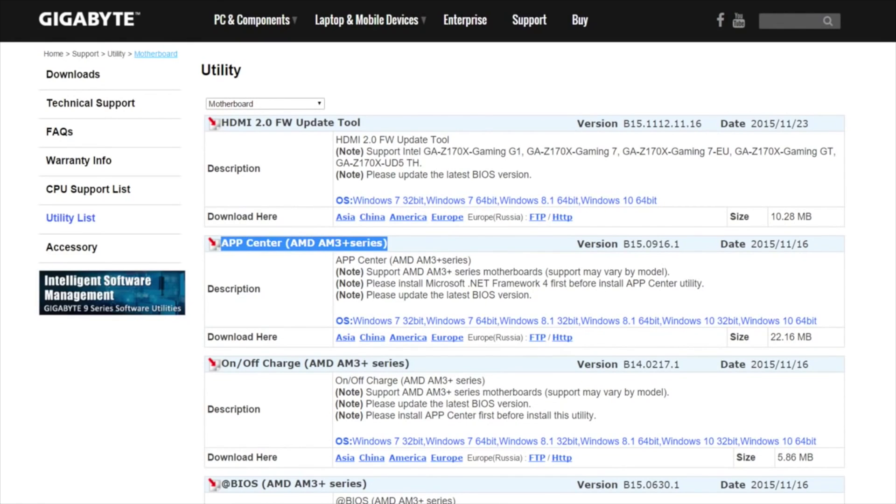
{"action": "scroll", "coordinate": [525, 280], "scroll_direction": "down", "scroll_amount": 2}
{"action": "scroll", "coordinate": [525, 280], "scroll_direction": "down", "scroll_amount": 2}
{"action": "scroll", "coordinate": [525, 281], "scroll_direction": "down", "scroll_amount": 1}
{"action": "scroll", "coordinate": [525, 280], "scroll_direction": "down", "scroll_amount": 3}
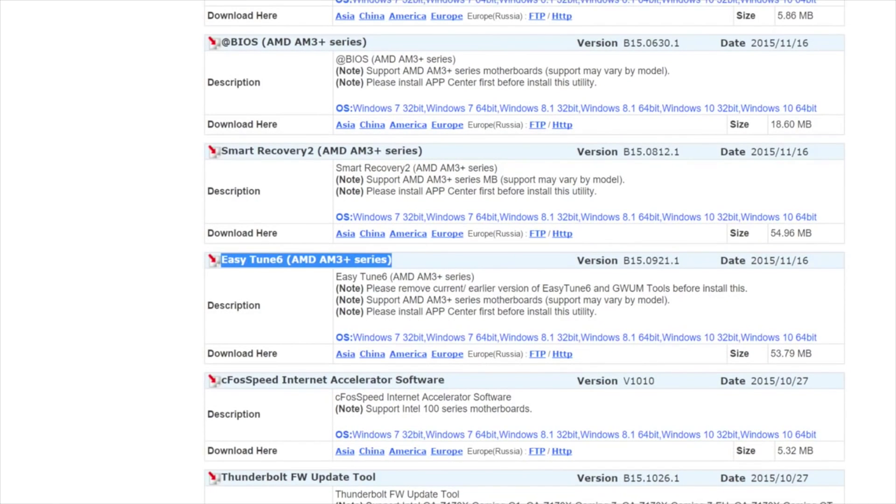
{"action": "scroll", "coordinate": [526, 281], "scroll_direction": "up", "scroll_amount": 4}
{"action": "scroll", "coordinate": [525, 280], "scroll_direction": "up", "scroll_amount": 2}
{"action": "scroll", "coordinate": [525, 281], "scroll_direction": "up", "scroll_amount": 2}
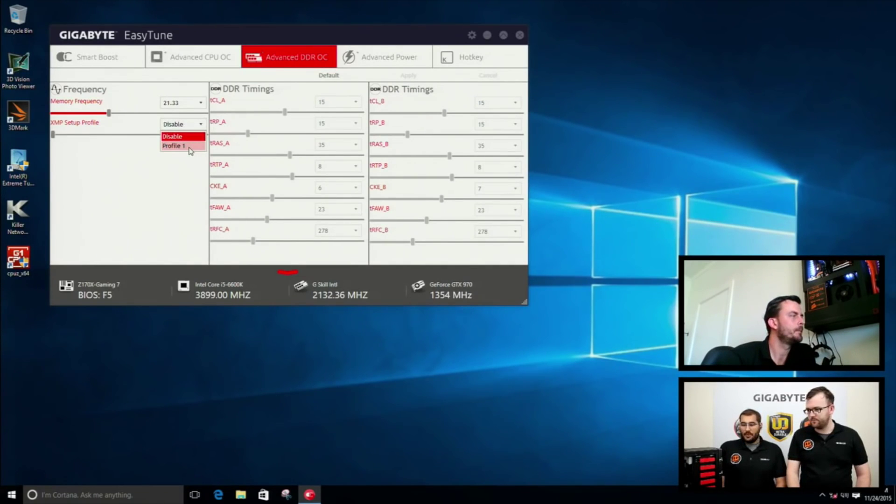
Set XMP Setup Profile to Profile 1, apply it, and confirm an immediate restart.
{"action": "left_click", "coordinate": [188, 147]}
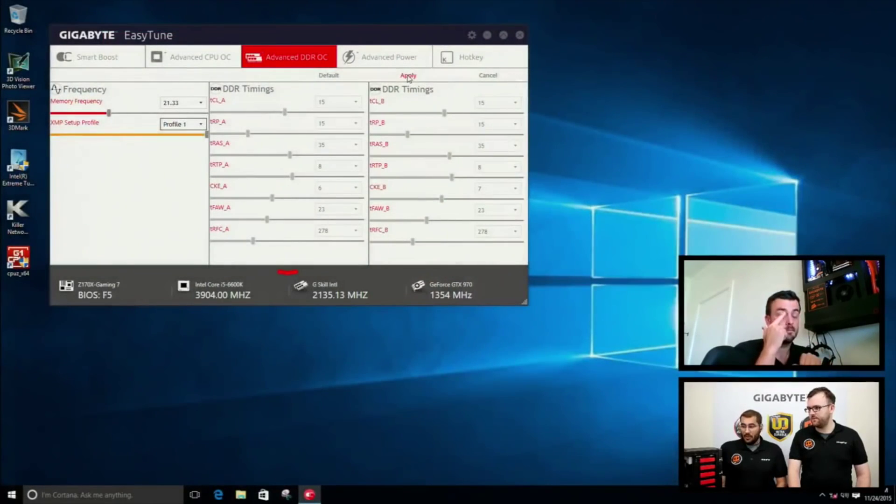
{"action": "left_click", "coordinate": [408, 75]}
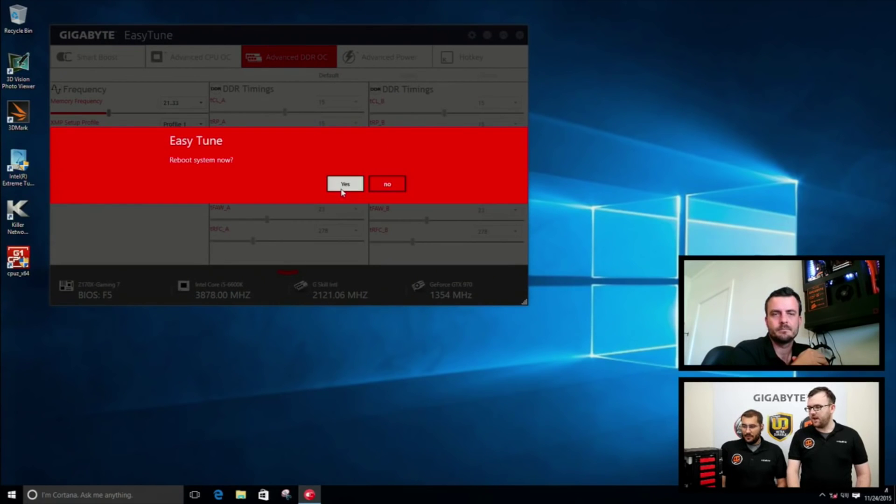
{"action": "left_click", "coordinate": [343, 185]}
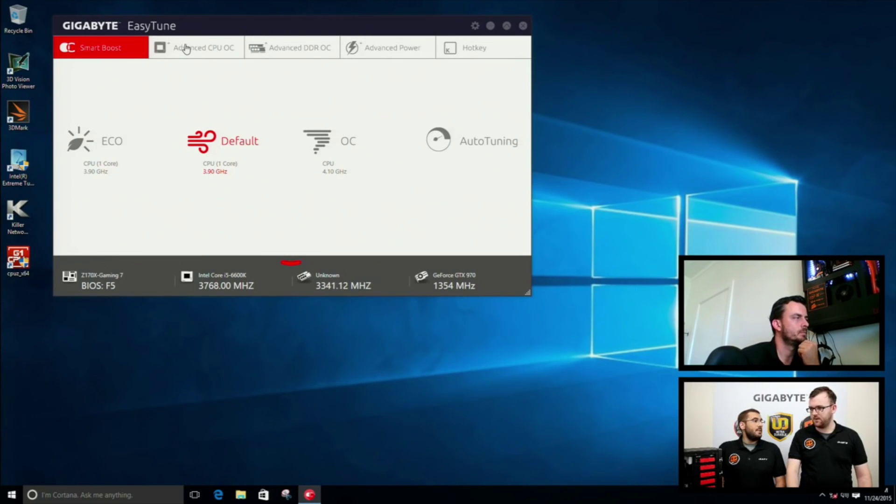
After the reboot, go to EasyTune's Advanced CPU OC settings.
{"action": "left_click", "coordinate": [186, 51]}
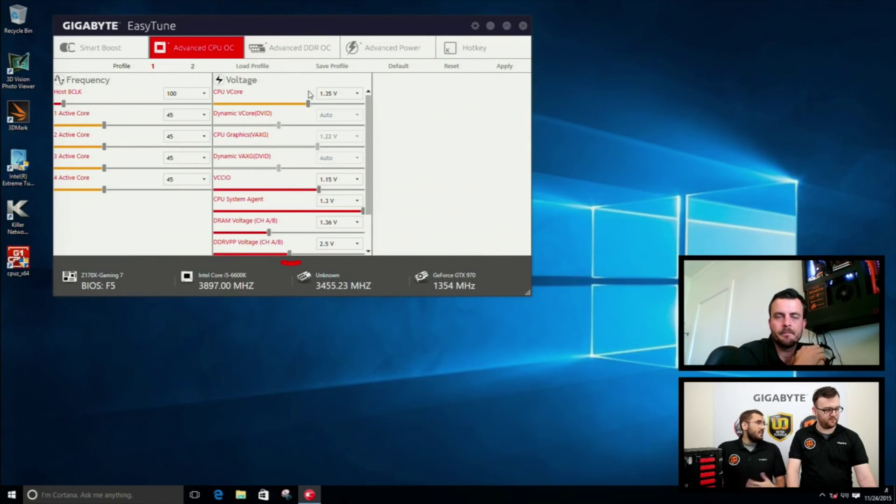
Reset the CPU OC settings to stock 39/38/37/36x multipliers and 1.225 V VCore.
{"action": "left_click", "coordinate": [452, 66]}
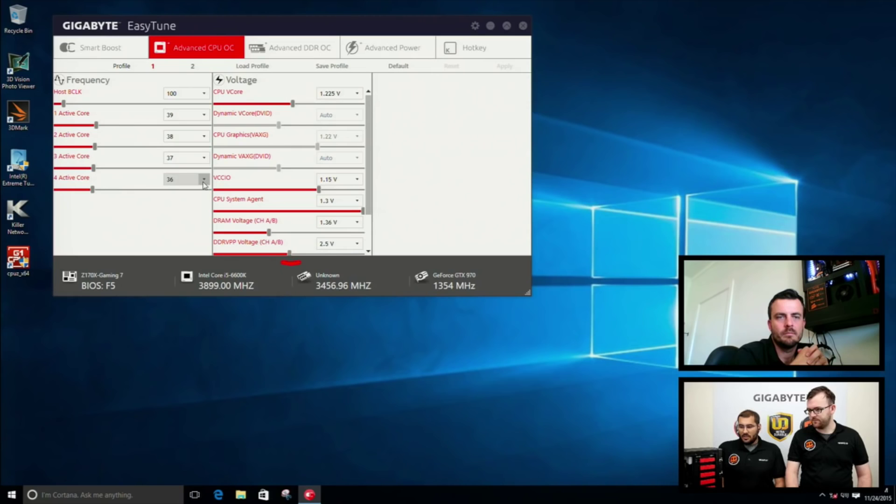
Choose 45 for the 4 Active Core ratio so all four cores read 45x.
{"action": "left_click", "coordinate": [204, 182]}
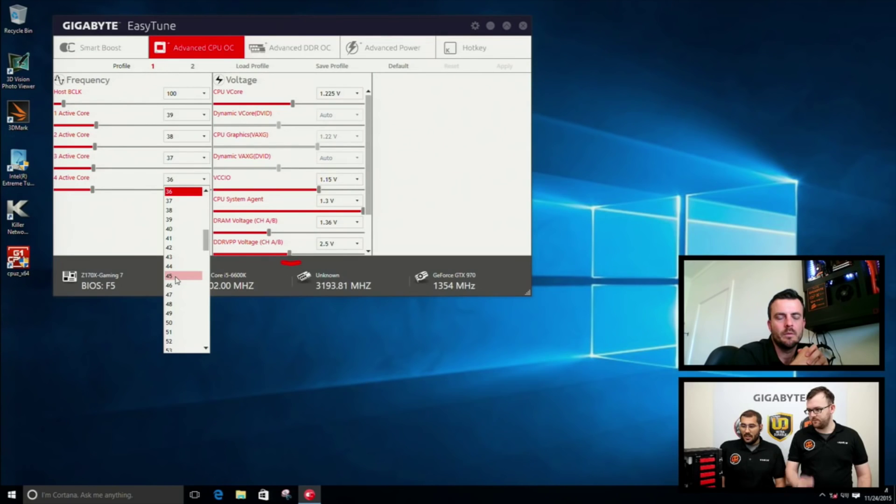
{"action": "left_click", "coordinate": [175, 277]}
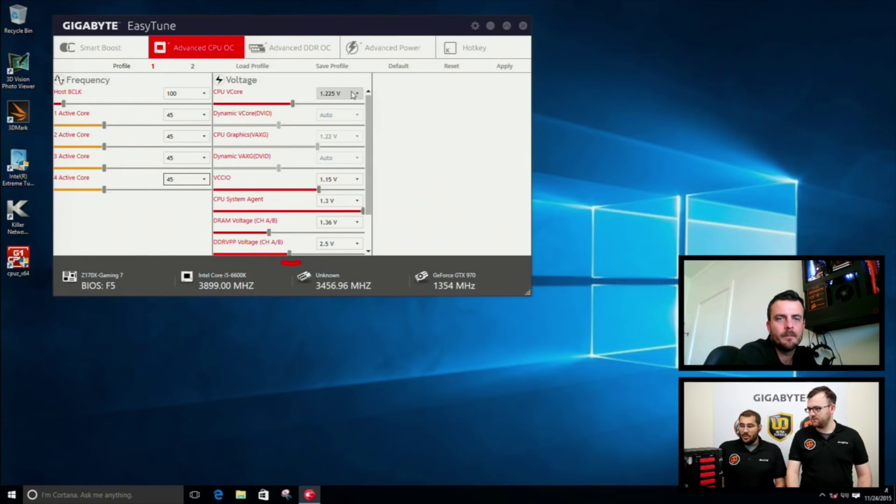
Select 1.35 V from the CPU VCore list, replacing 1.225 V.
{"action": "left_click", "coordinate": [356, 94]}
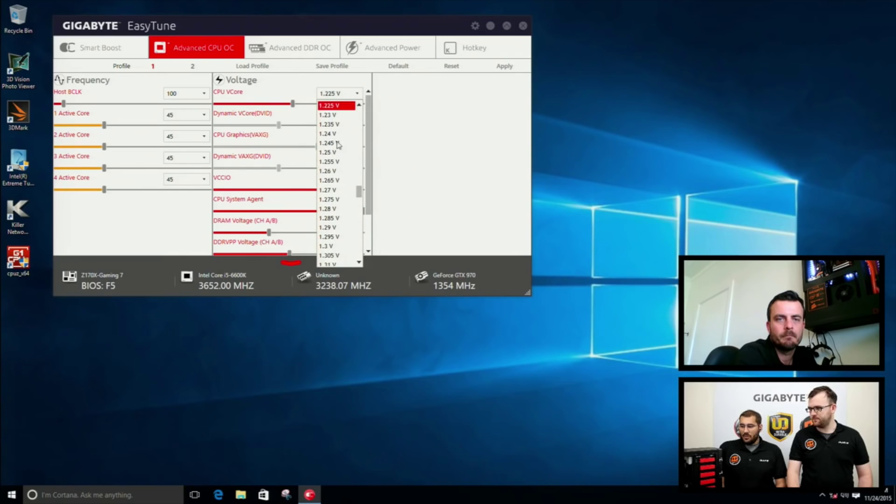
{"action": "scroll", "coordinate": [335, 204], "scroll_direction": "down", "scroll_amount": 4}
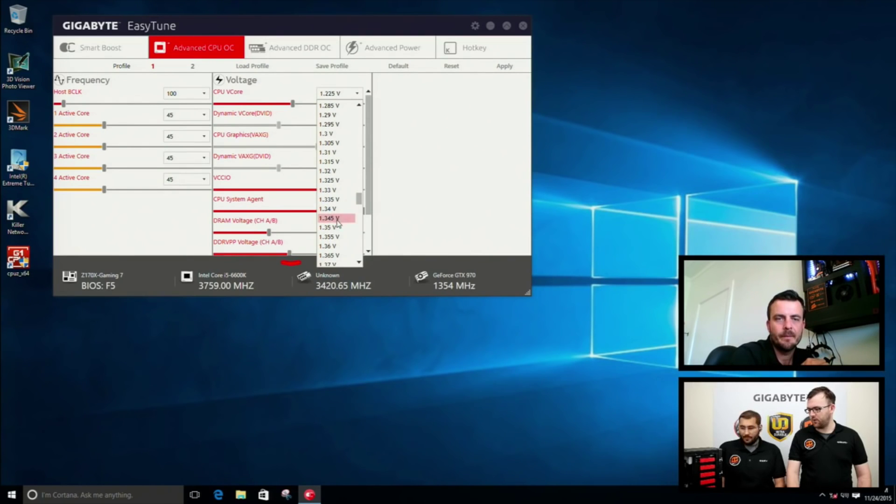
{"action": "left_click", "coordinate": [330, 226]}
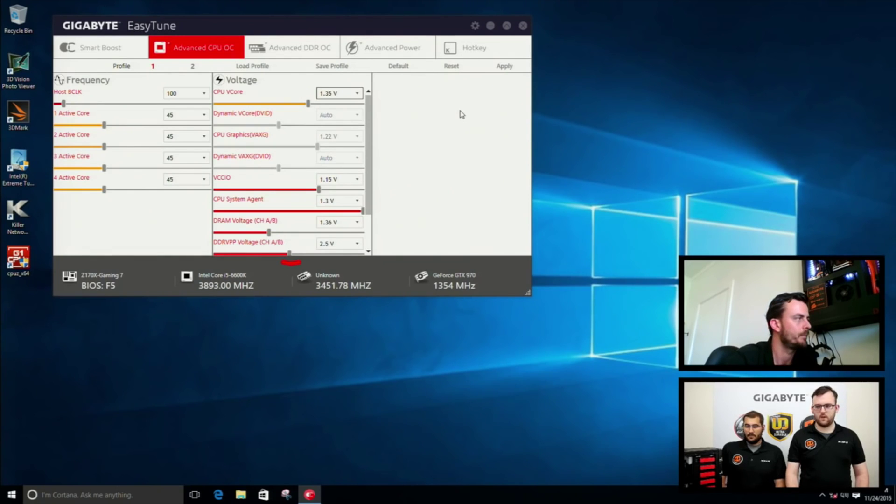
Apply the 45x multiplier and 1.35 V VCore, bringing the CPU to about 4504 MHz.
{"action": "left_click", "coordinate": [505, 67]}
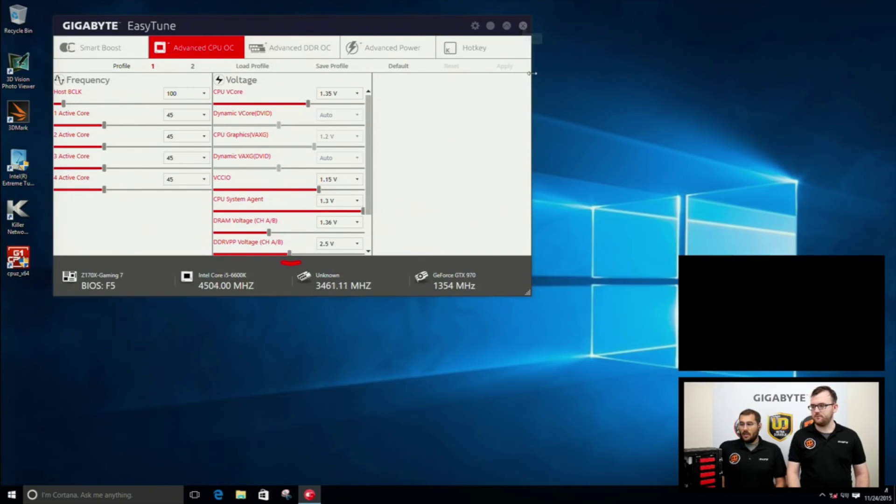
Close GIGABYTE EasyTune.
{"action": "left_click", "coordinate": [524, 26]}
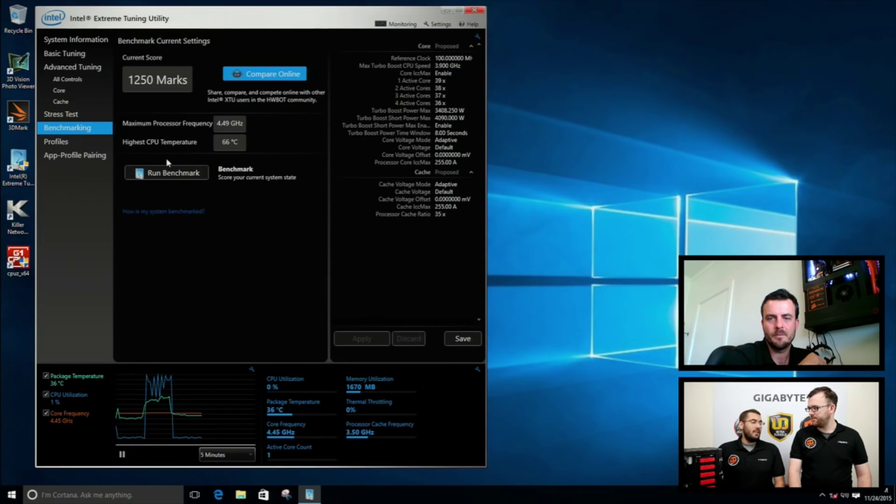
Close Intel Extreme Tuning Utility.
{"action": "left_click", "coordinate": [476, 11]}
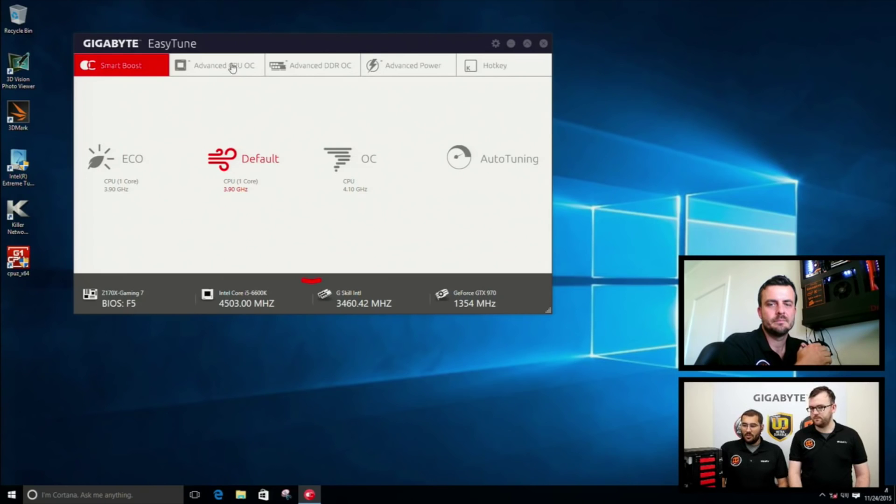
Set CPU VCore to 1.4 V on the Advanced CPU OC page and apply it.
{"action": "left_click", "coordinate": [232, 67]}
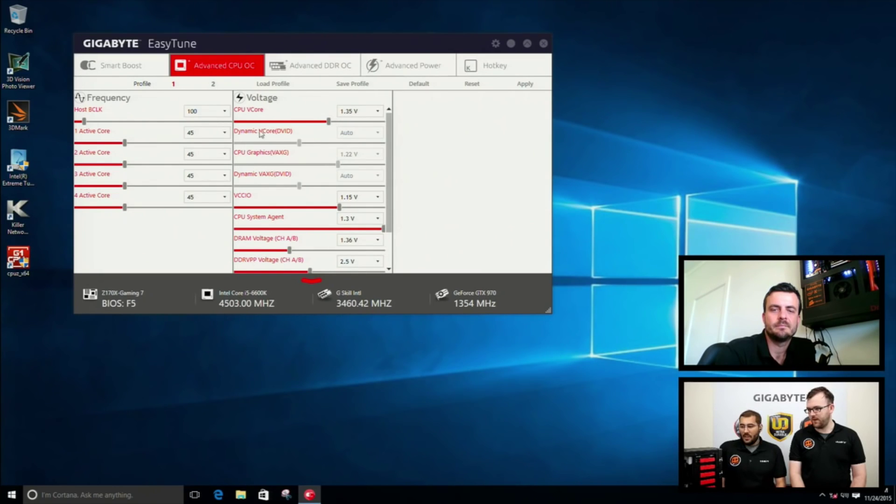
{"action": "left_click", "coordinate": [377, 112]}
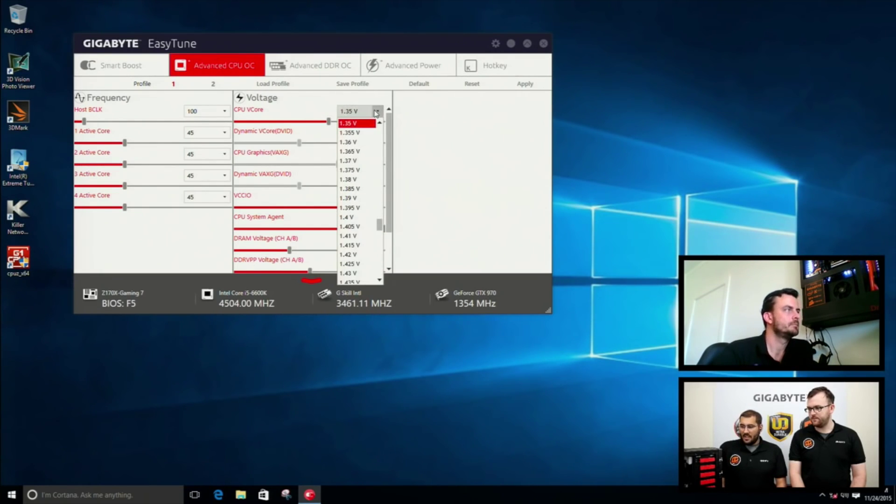
{"action": "left_click", "coordinate": [354, 218]}
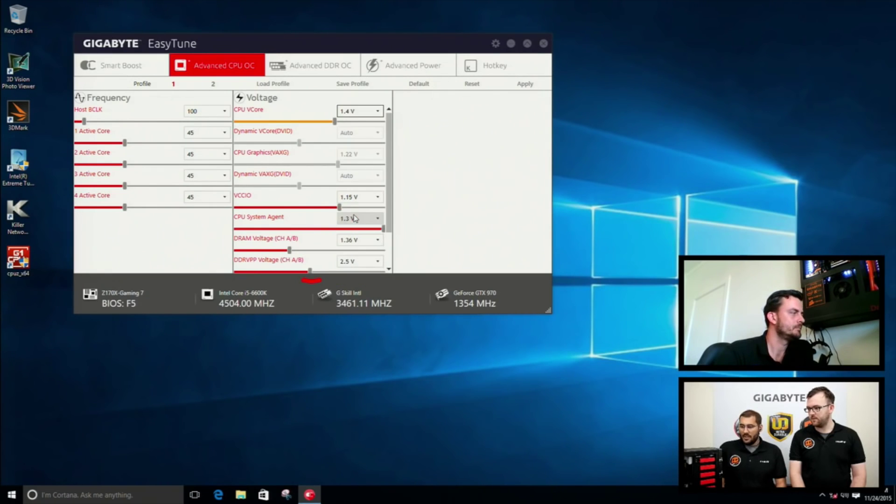
{"action": "left_click", "coordinate": [531, 90]}
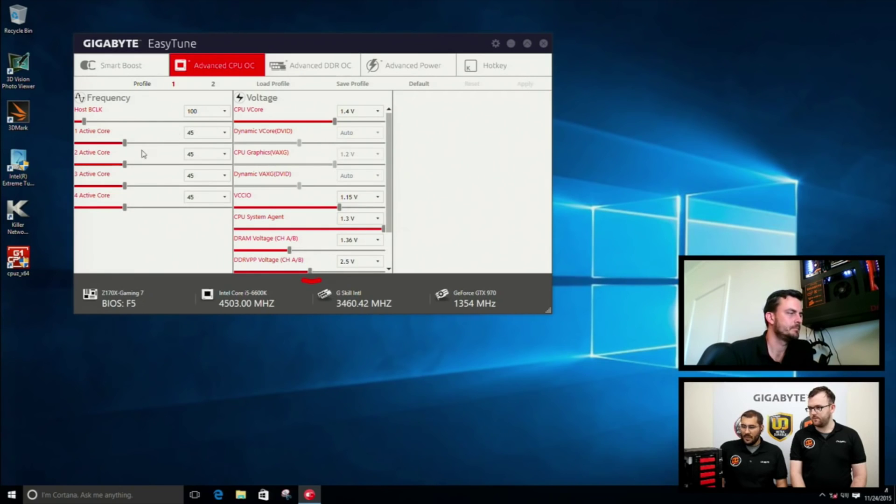
Raise the four-active-core multiplier to 46, then 47, and apply it.
{"action": "left_click", "coordinate": [223, 198]}
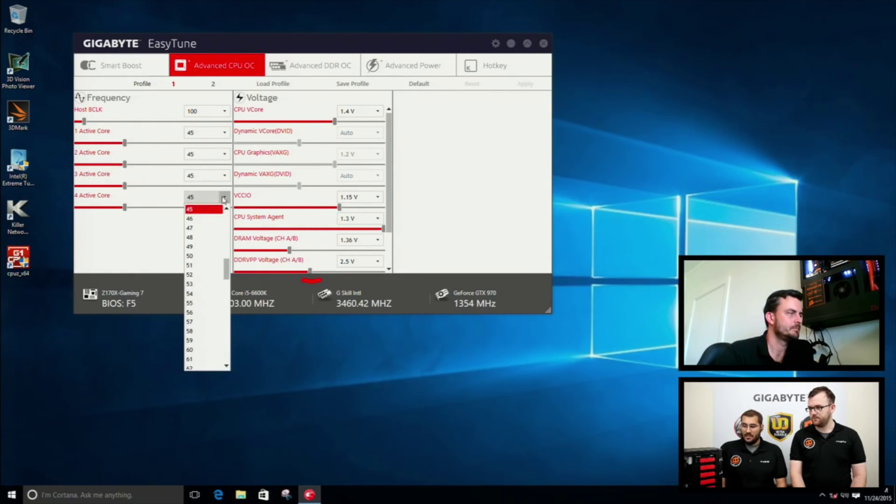
{"action": "left_click", "coordinate": [197, 219]}
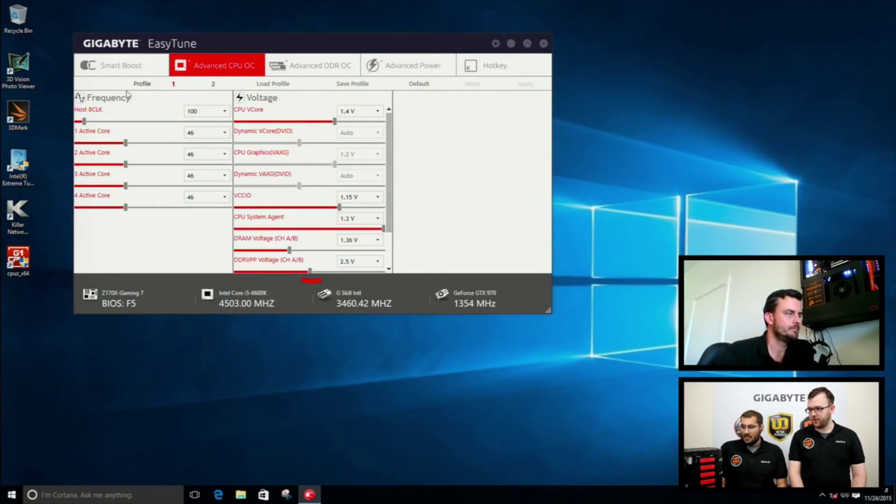
{"action": "left_click_drag", "start_coordinate": [217, 42], "coordinate": [214, 34]}
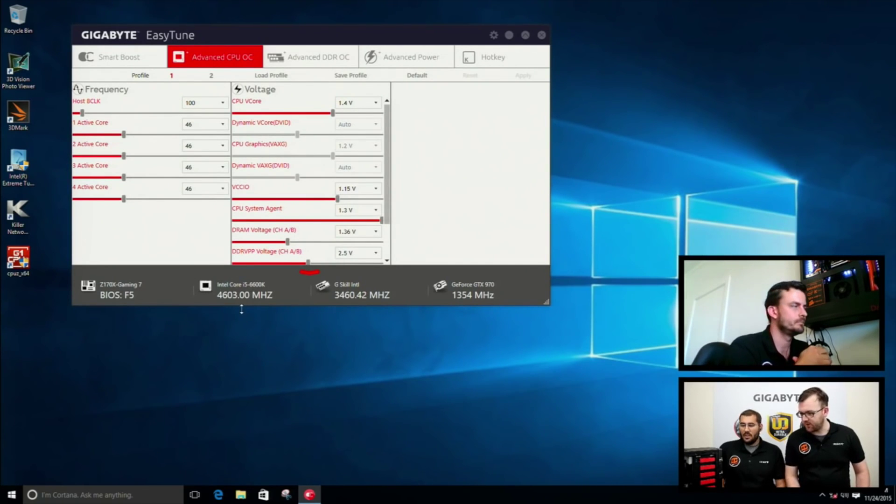
{"action": "left_click", "coordinate": [224, 190]}
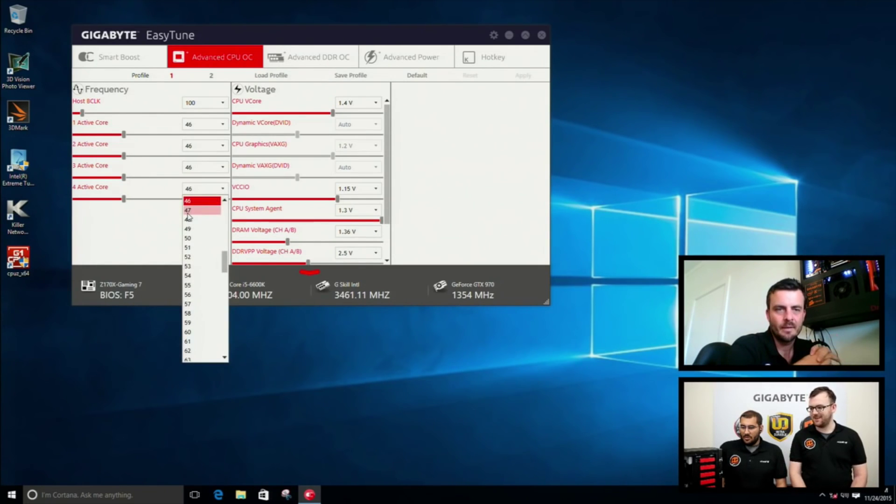
{"action": "left_click", "coordinate": [189, 214]}
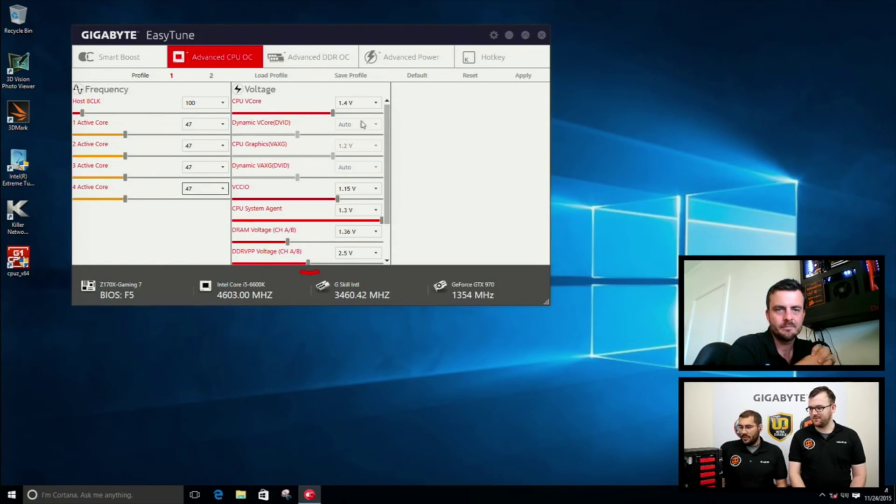
{"action": "left_click", "coordinate": [528, 78]}
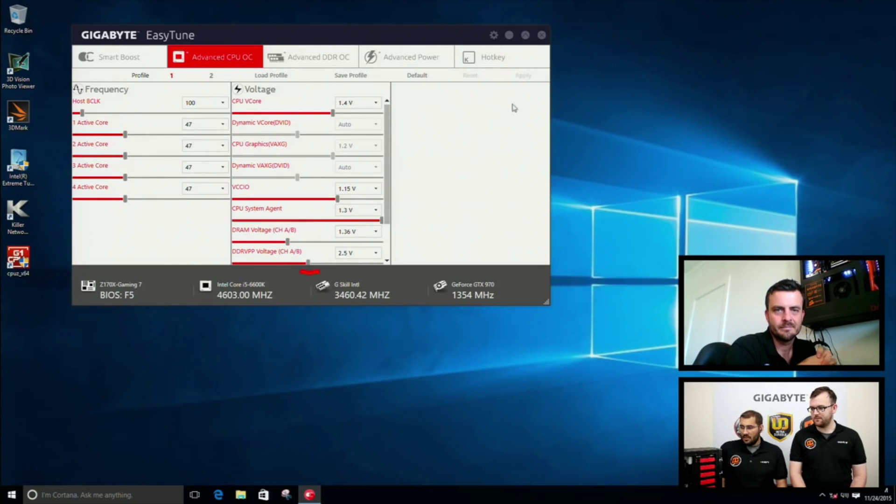
{"action": "left_click_drag", "start_coordinate": [310, 30], "coordinate": [314, 26]}
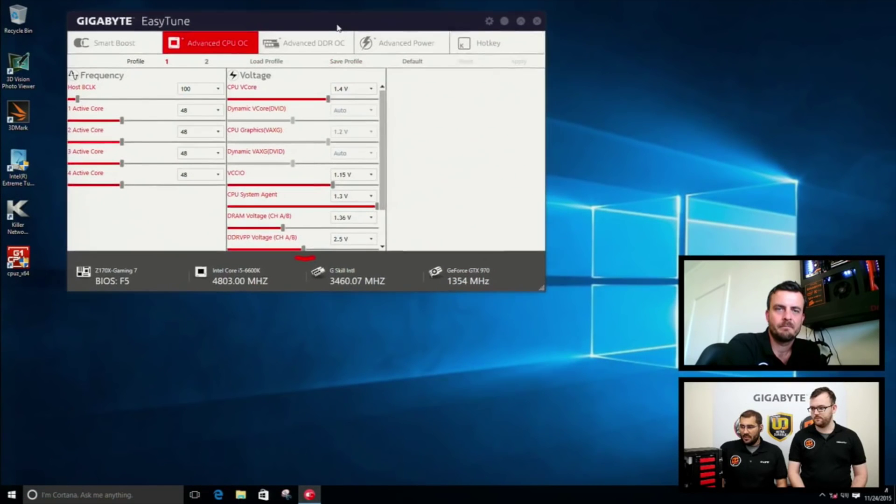
Push the four-active-core multiplier to 49 and apply it, briefly reaching 4904 MHz.
{"action": "left_click", "coordinate": [214, 179]}
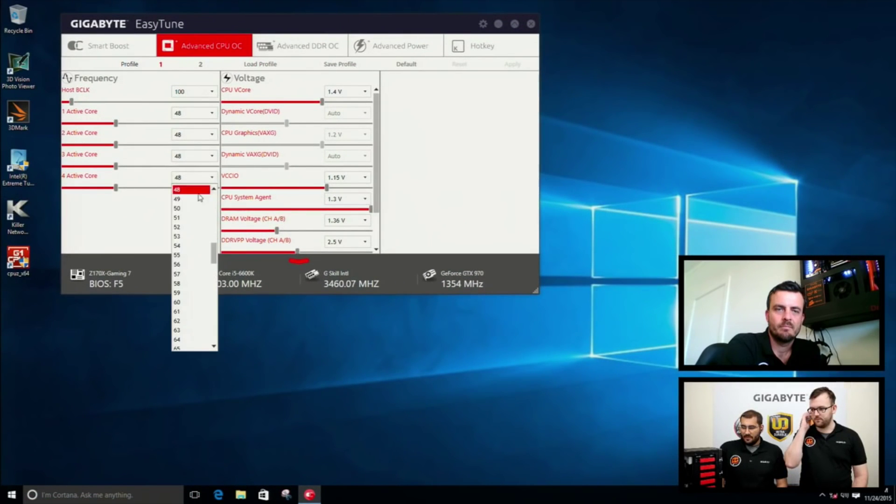
{"action": "left_click", "coordinate": [184, 194]}
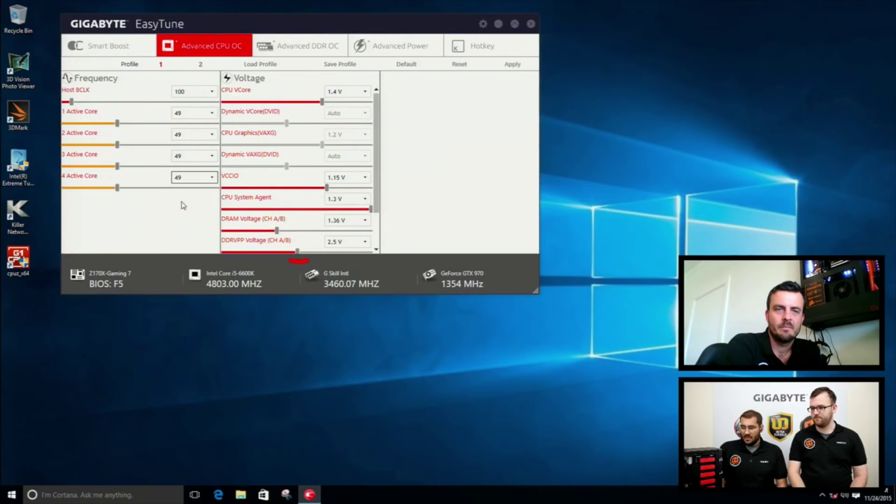
{"action": "left_click", "coordinate": [516, 71]}
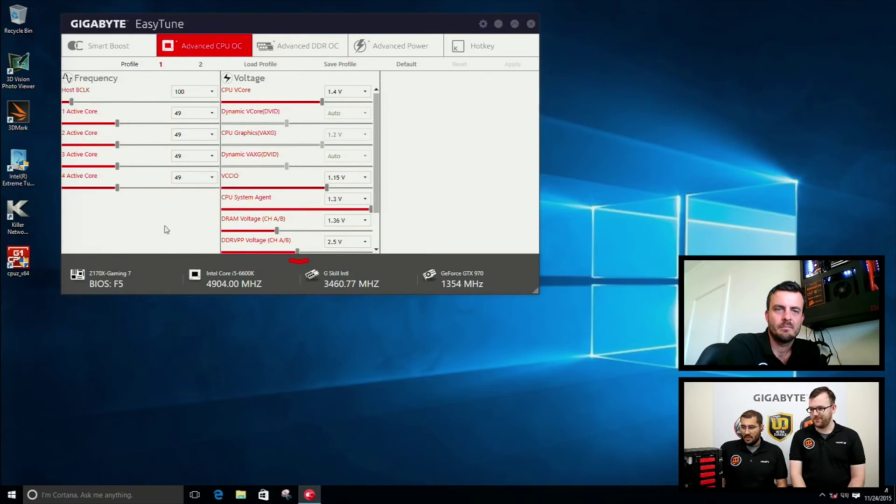
{"action": "left_click", "coordinate": [210, 180]}
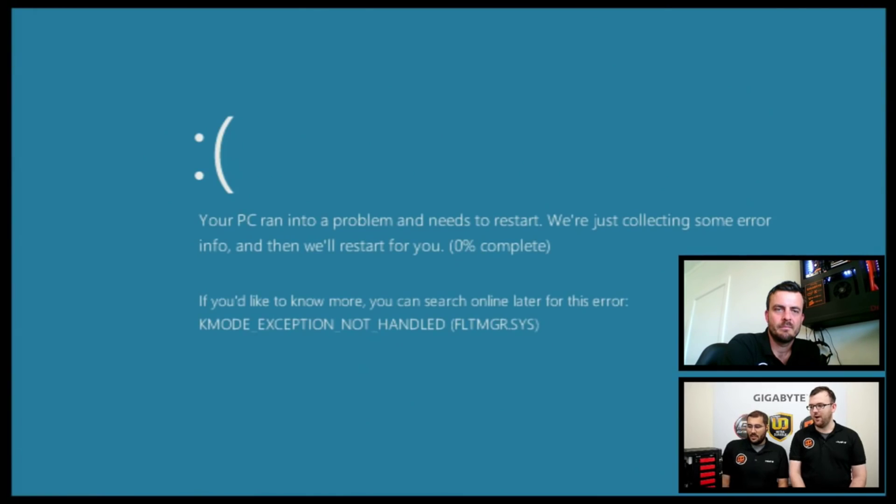